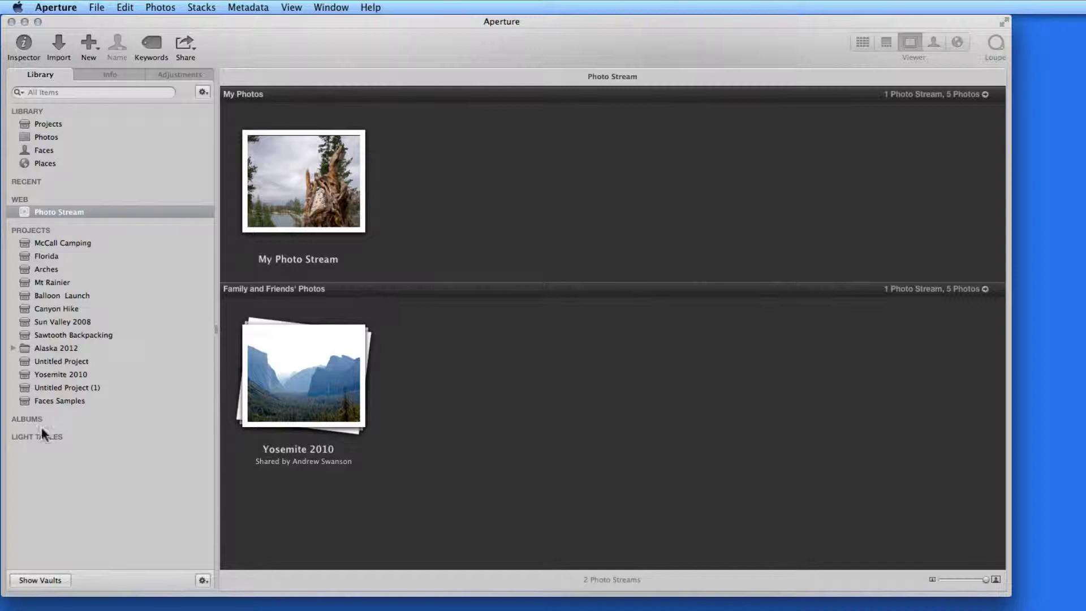
# - Open the Best of 2011 album, select all ten photos, and share them to a Photo Stream
pyautogui.click(198, 419)
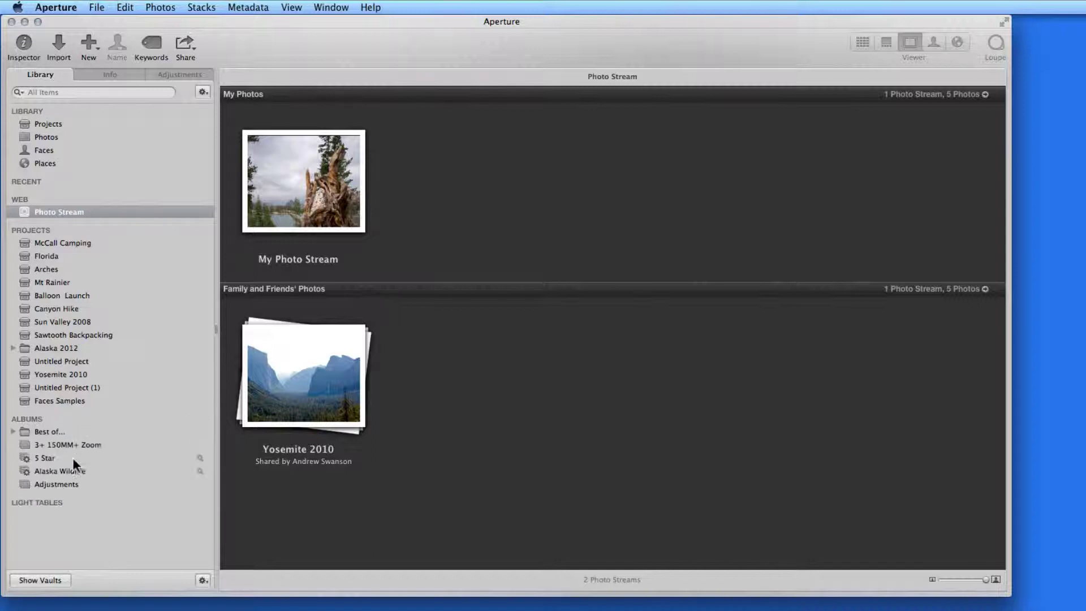
pyautogui.click(12, 431)
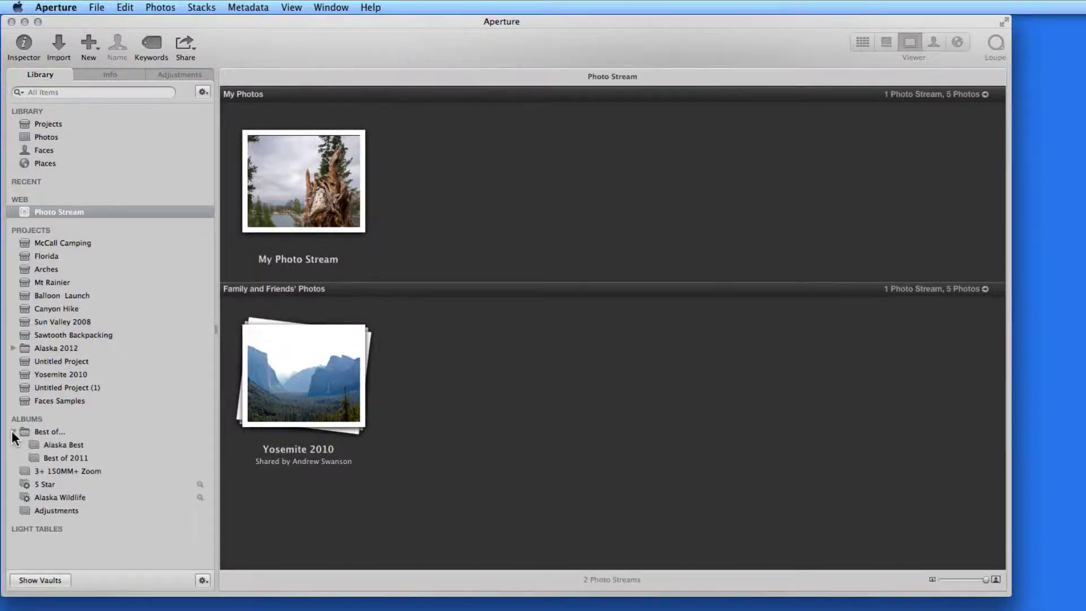
pyautogui.click(54, 455)
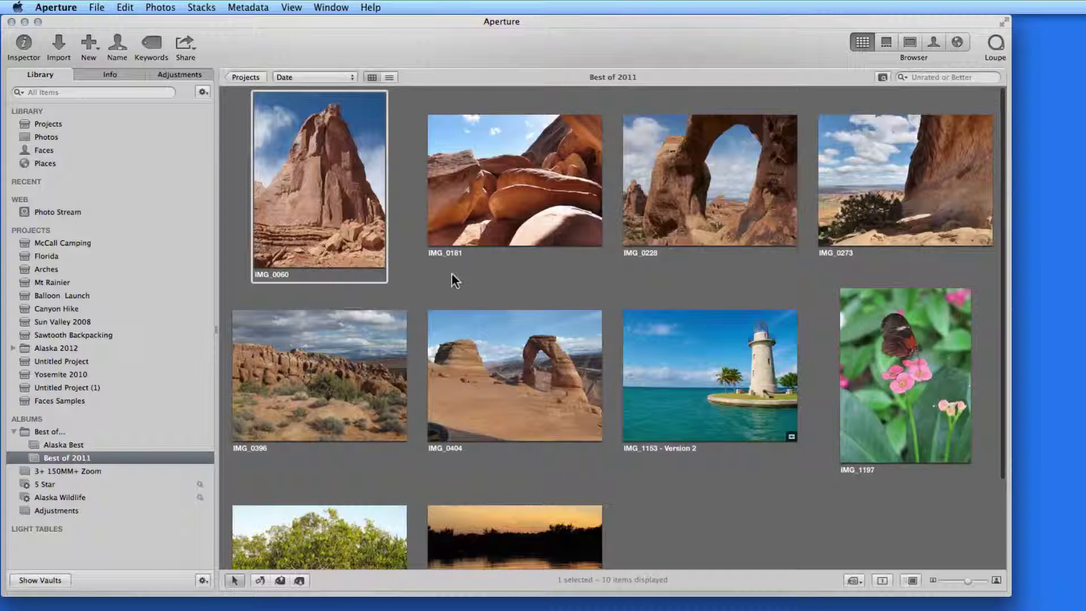
pyautogui.press('super+a')
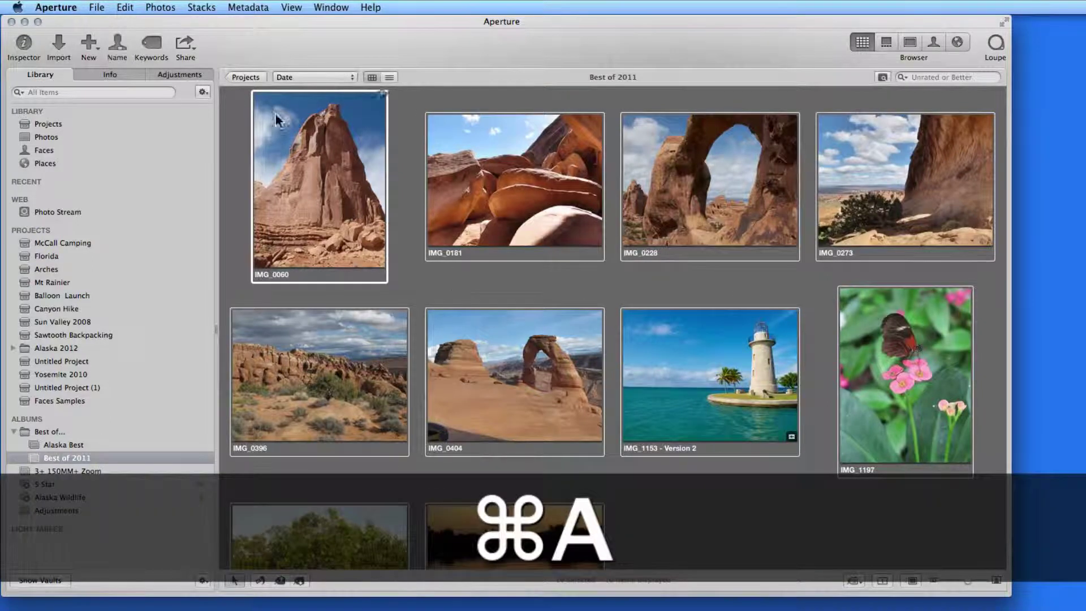
pyautogui.click(189, 38)
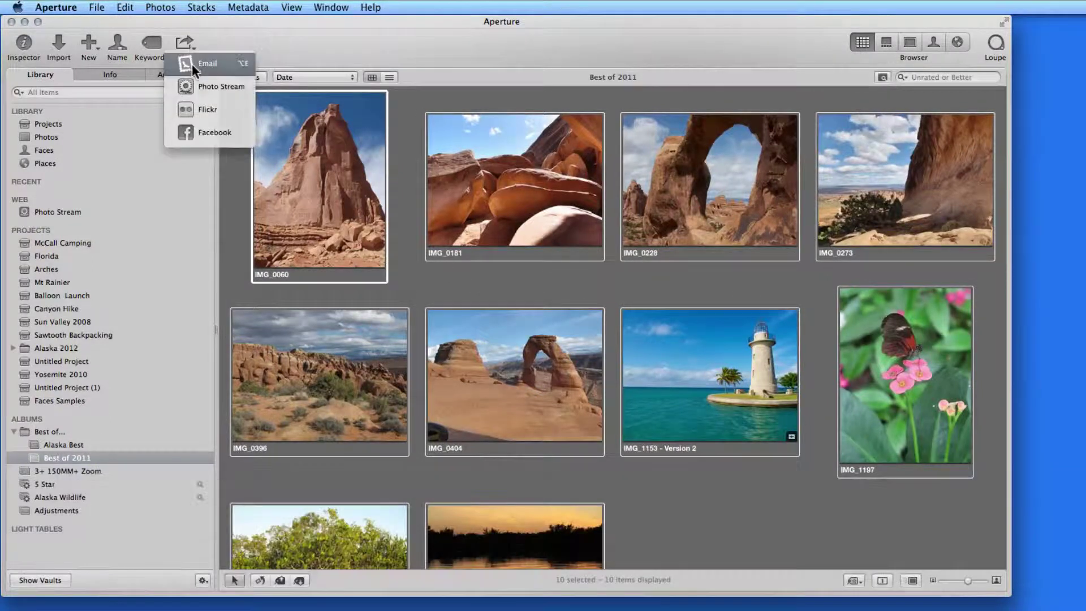
pyautogui.click(195, 87)
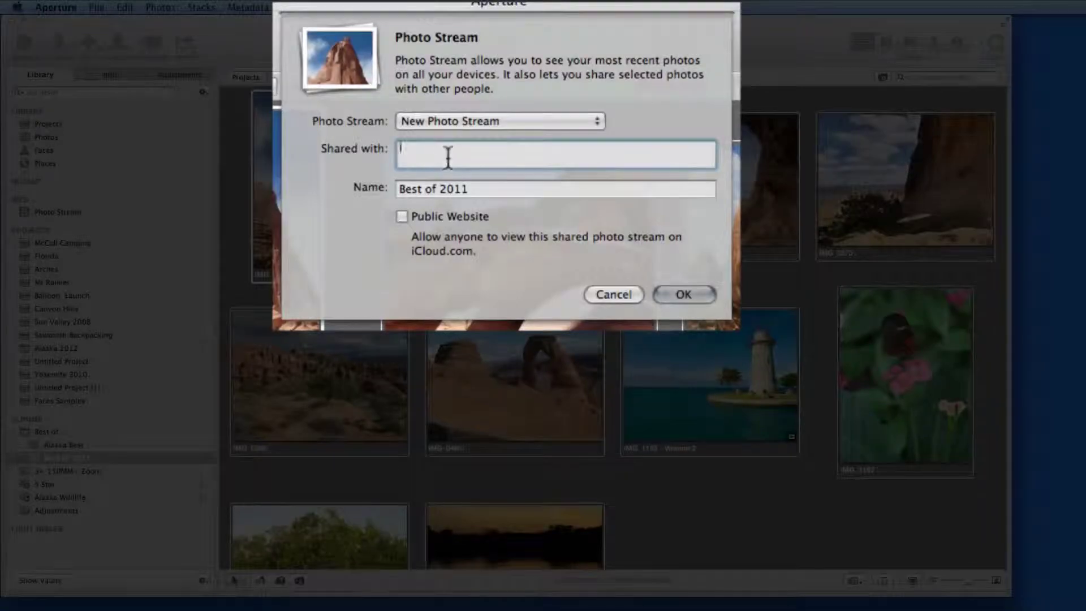
# - Keep New Photo Stream as the target, with the stream named Best of 2011
pyautogui.click(439, 121)
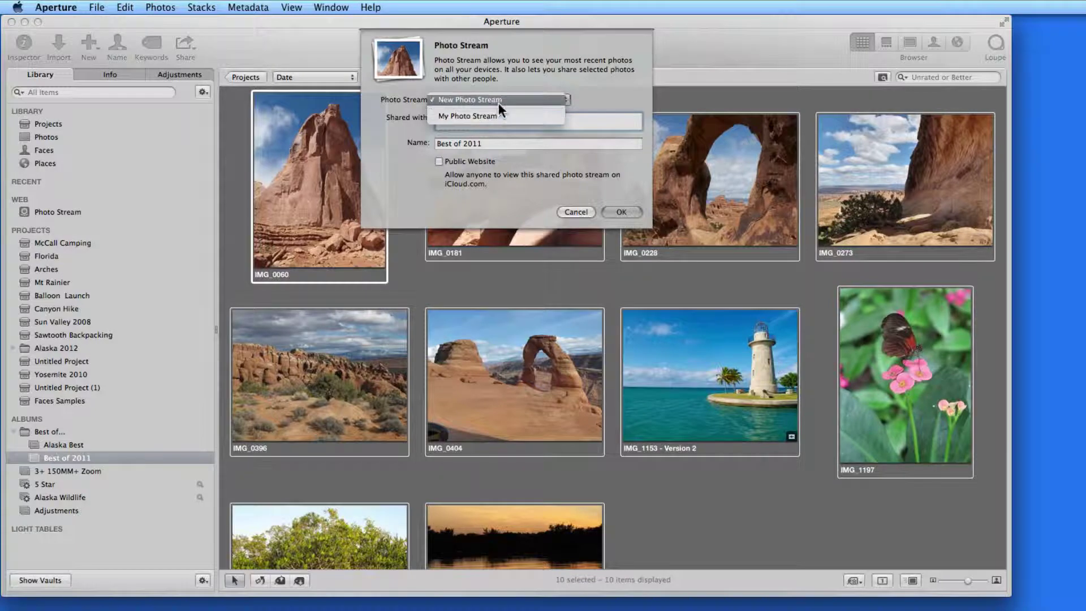
pyautogui.click(499, 101)
pyautogui.click(495, 145)
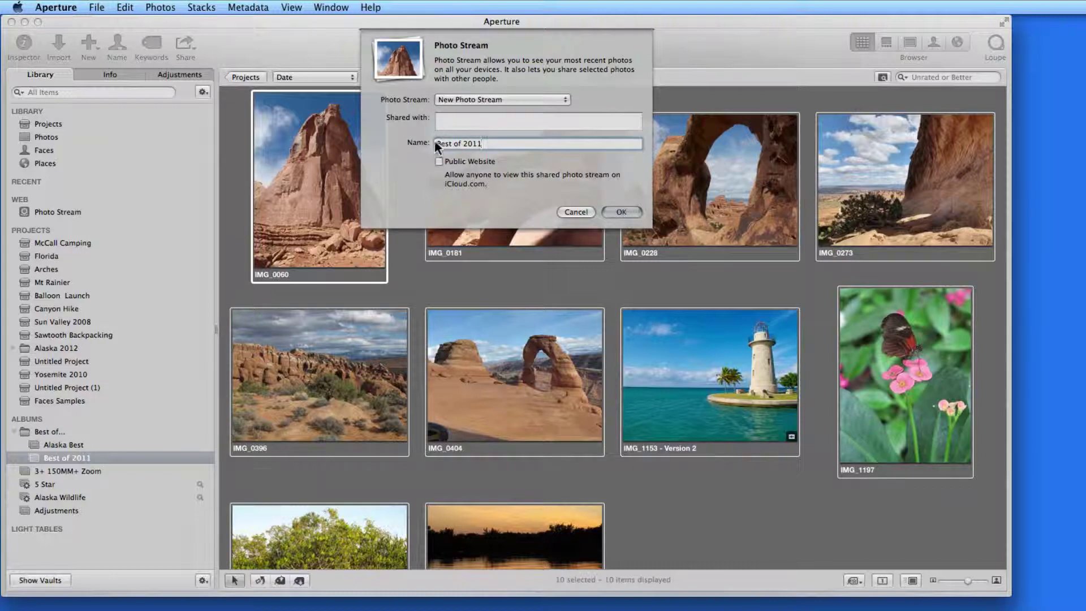
# - Share the stream with the recipient's e-mail, enable Public Website, and create it
pyautogui.click(459, 122)
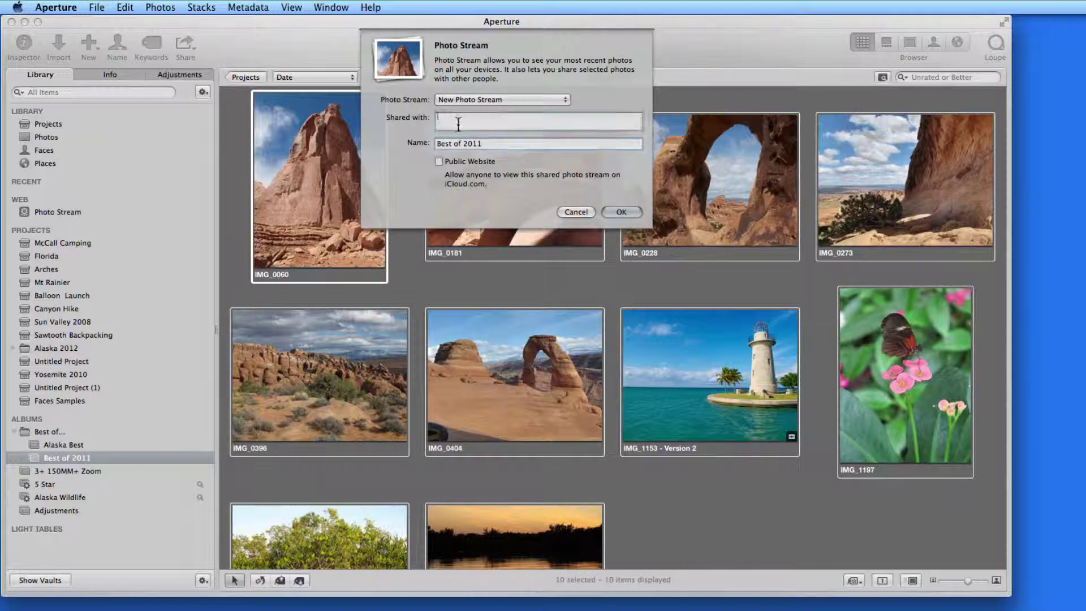
pyautogui.write('a')
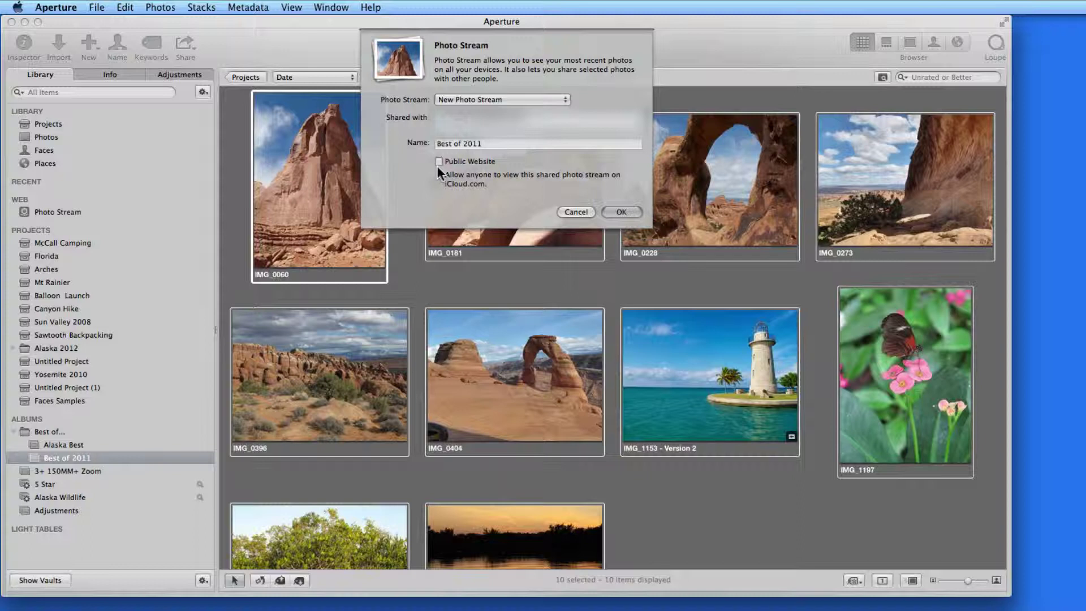
pyautogui.click(439, 162)
pyautogui.click(622, 211)
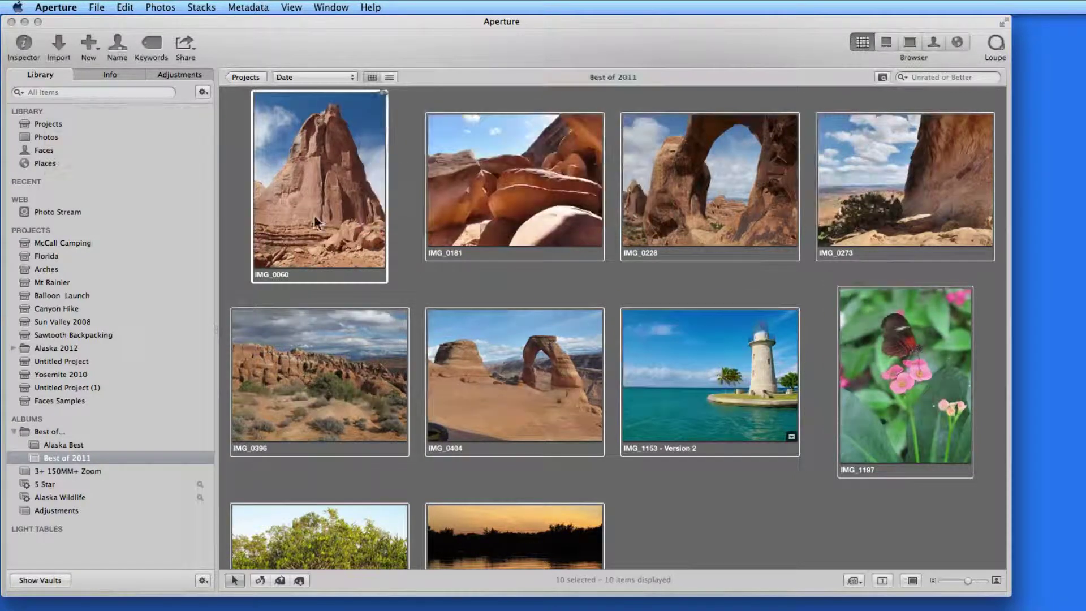
# - In the Photo Stream overview, open the Best of 2011 stream to browse its photos
pyautogui.click(51, 213)
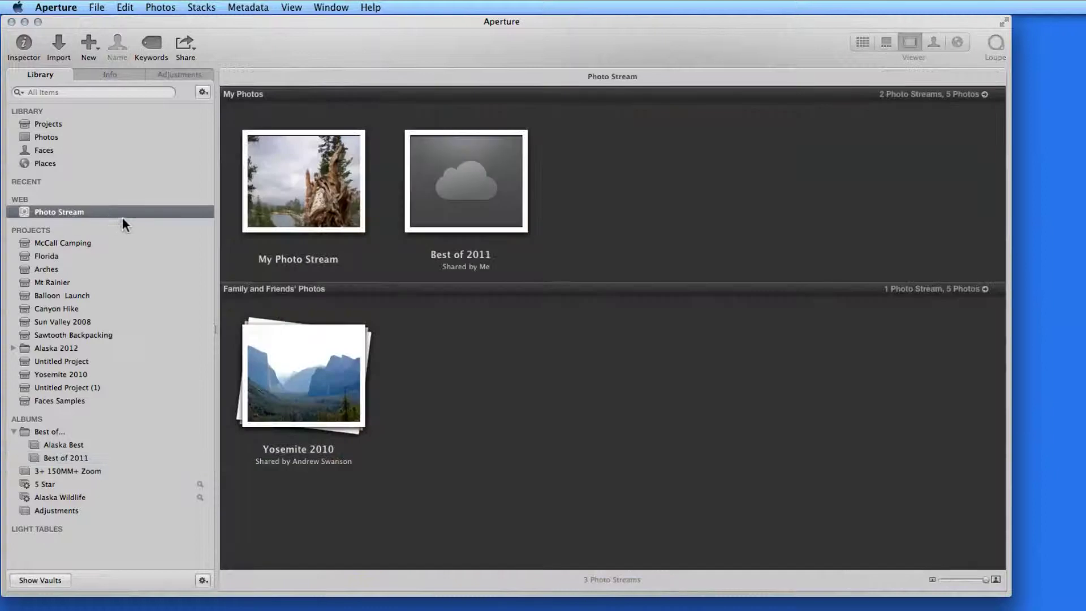
pyautogui.click(524, 205)
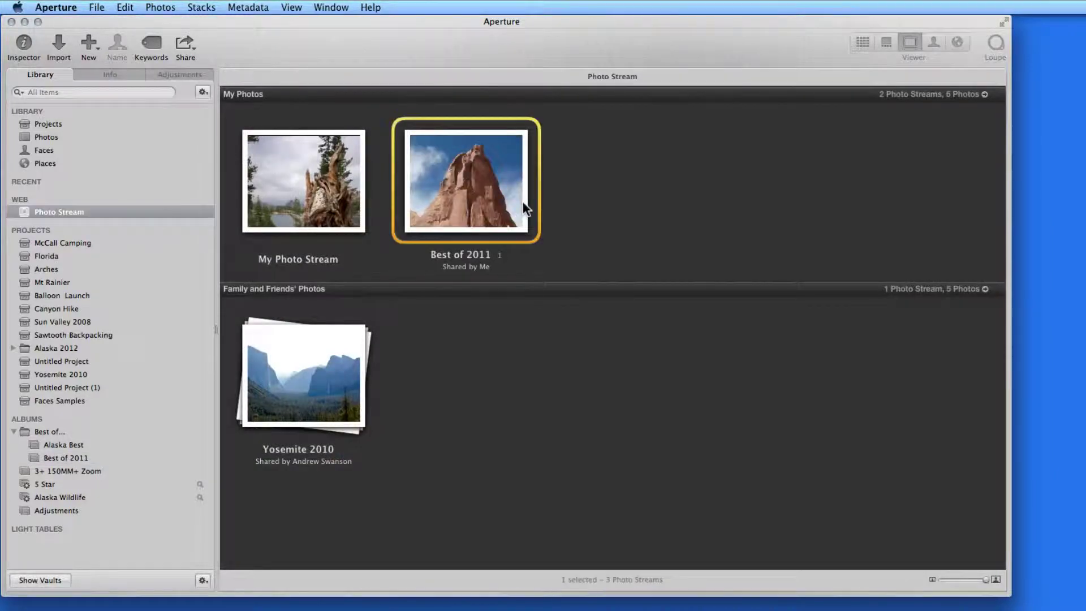
pyautogui.doubleClick(488, 195)
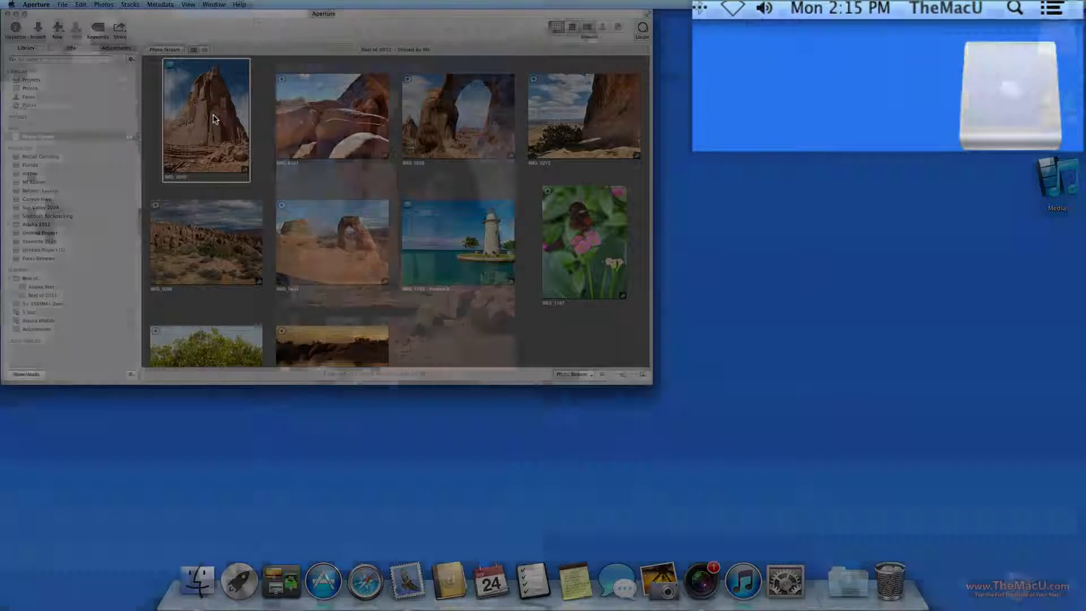
# - View IMG_0060 with its likes and comments, then step through to the lighthouse photo
pyautogui.doubleClick(214, 119)
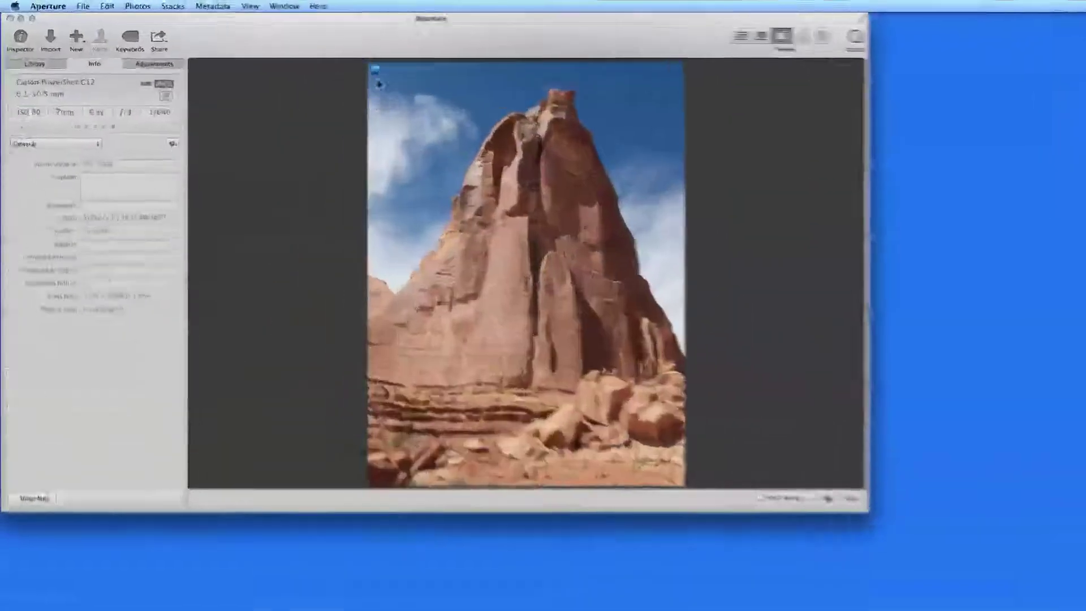
pyautogui.click(295, 55)
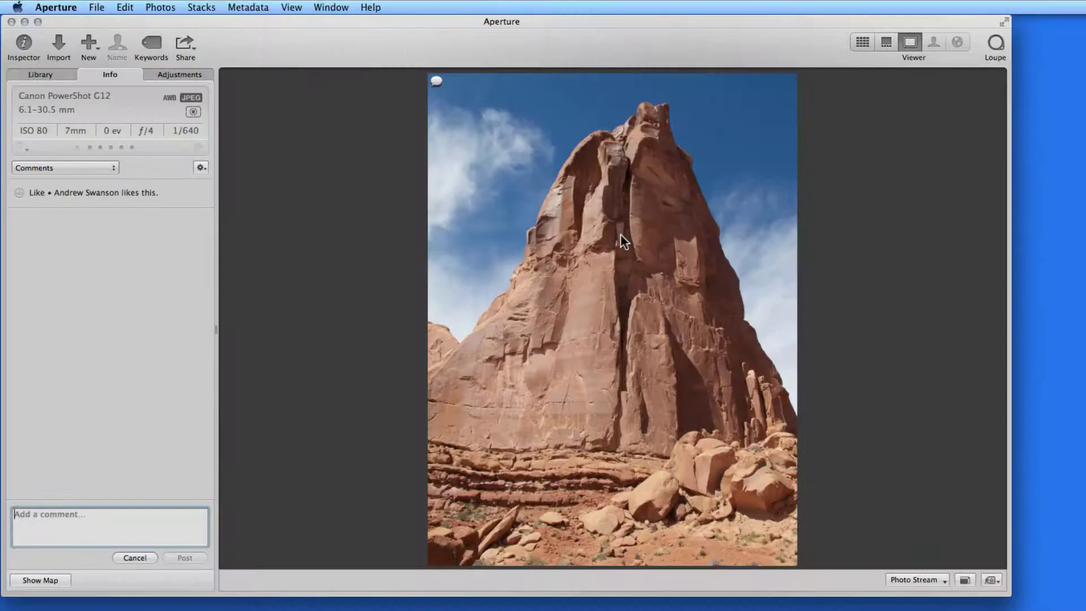
pyautogui.click(633, 352)
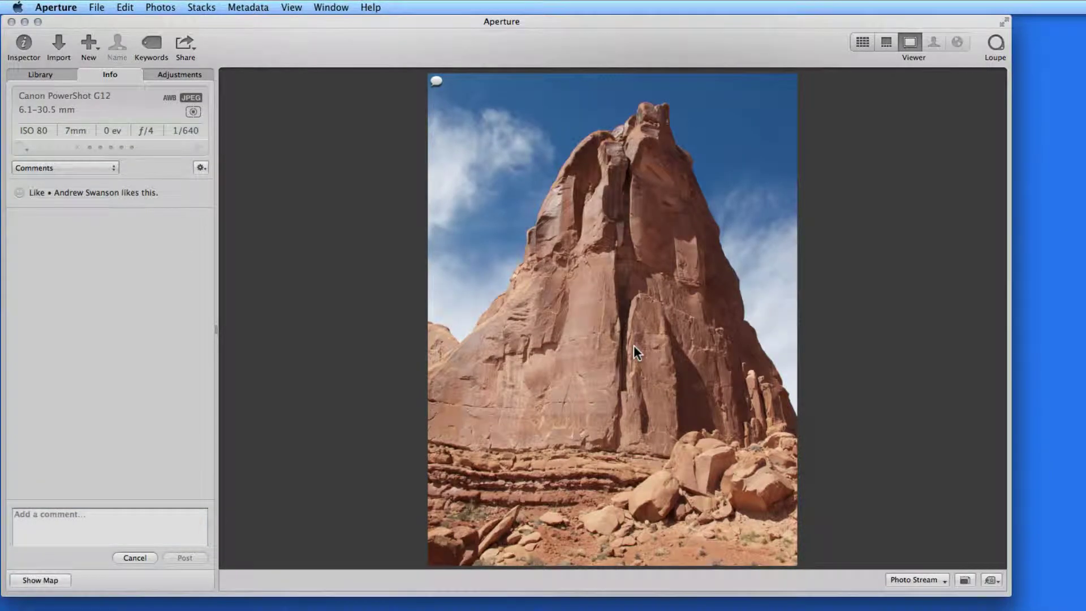
pyautogui.press('Right')
pyautogui.press('Right')
pyautogui.press('Right')
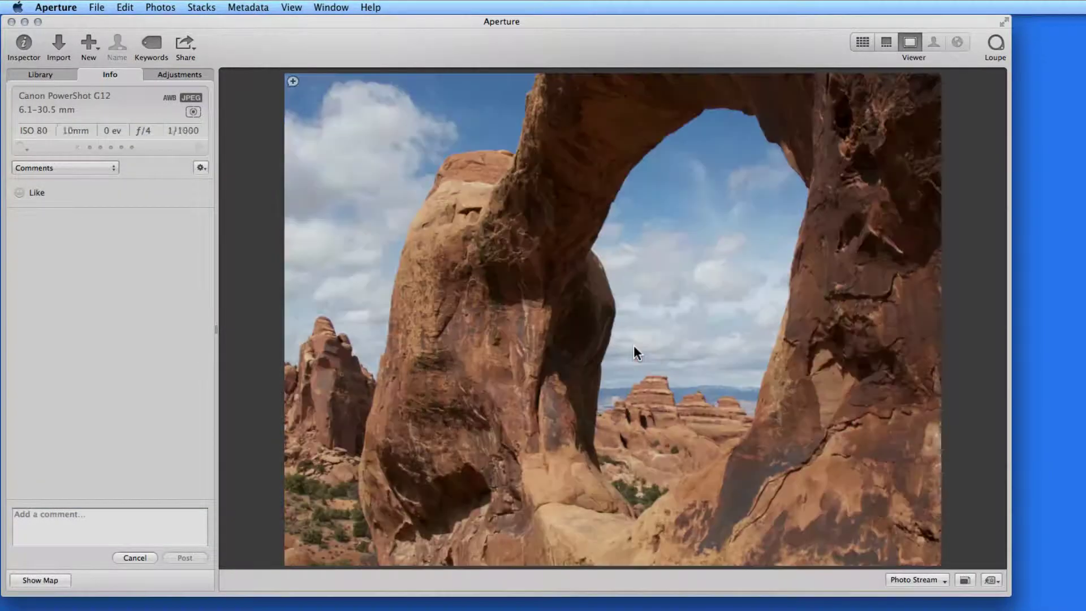
pyautogui.press('Right')
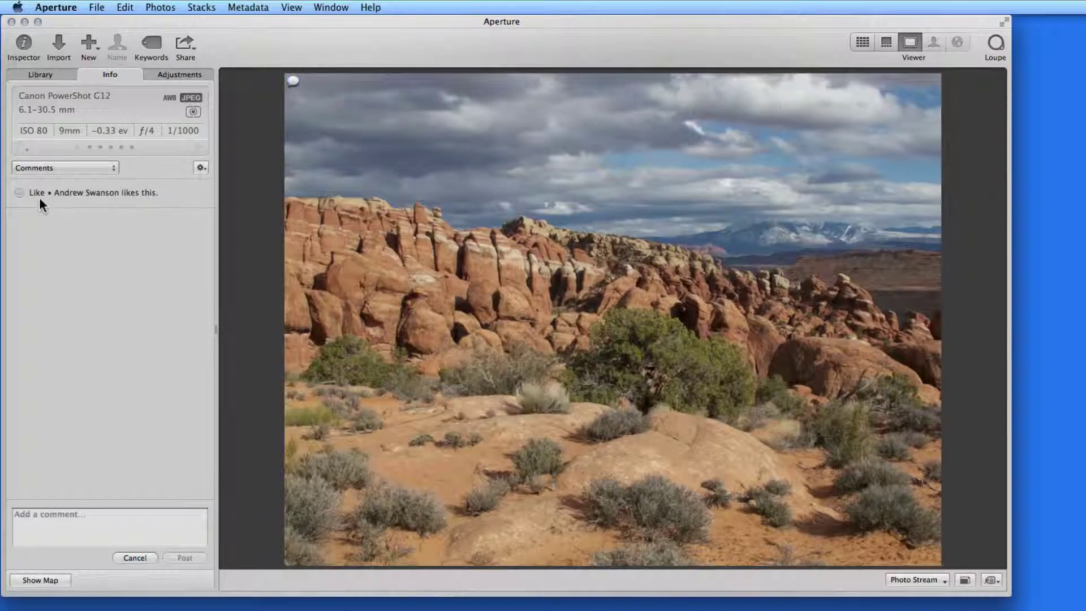
pyautogui.press('Right')
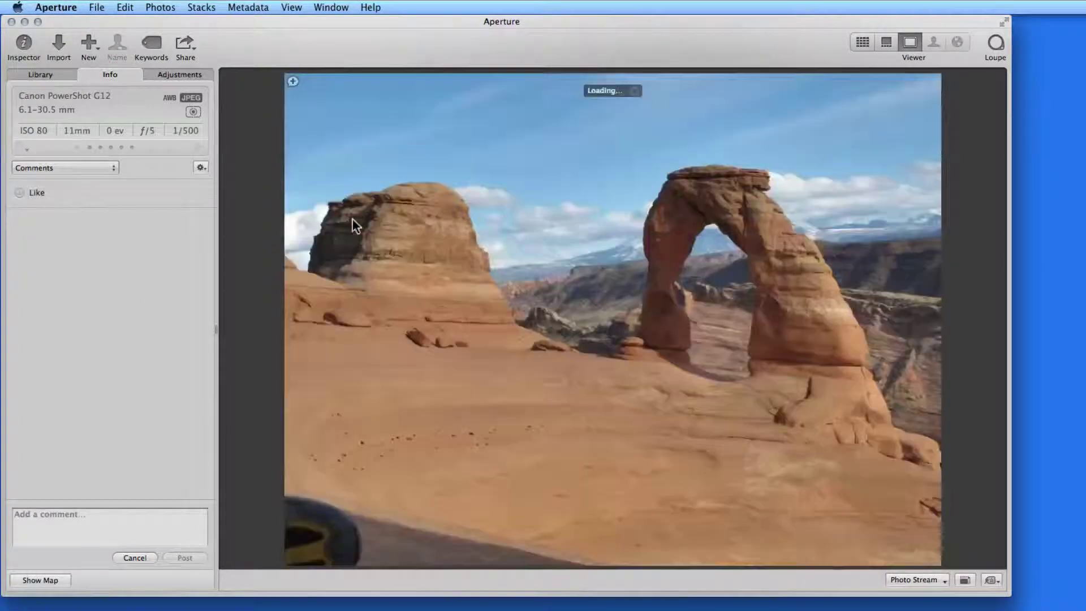
pyautogui.press('Right')
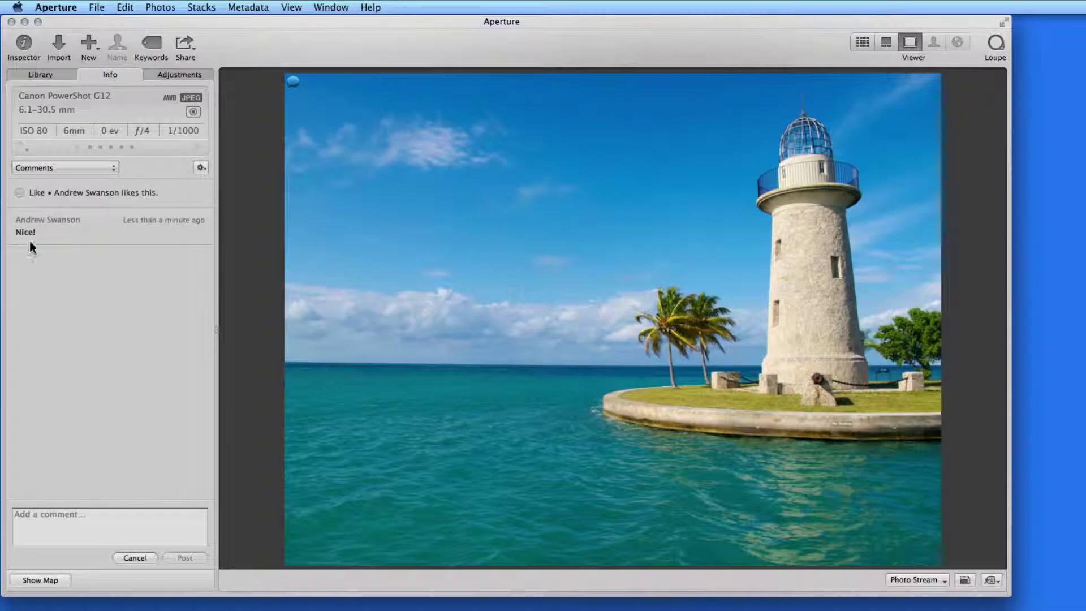
# - Post the reply "Thanks!" as a comment on the lighthouse photo
pyautogui.click(81, 520)
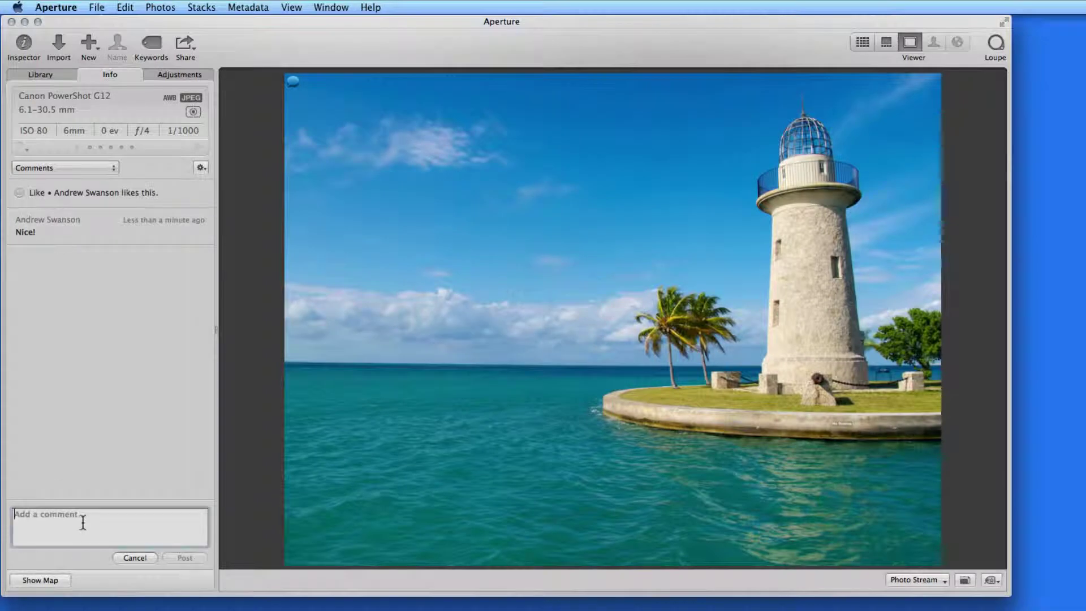
pyautogui.write('Thanks')
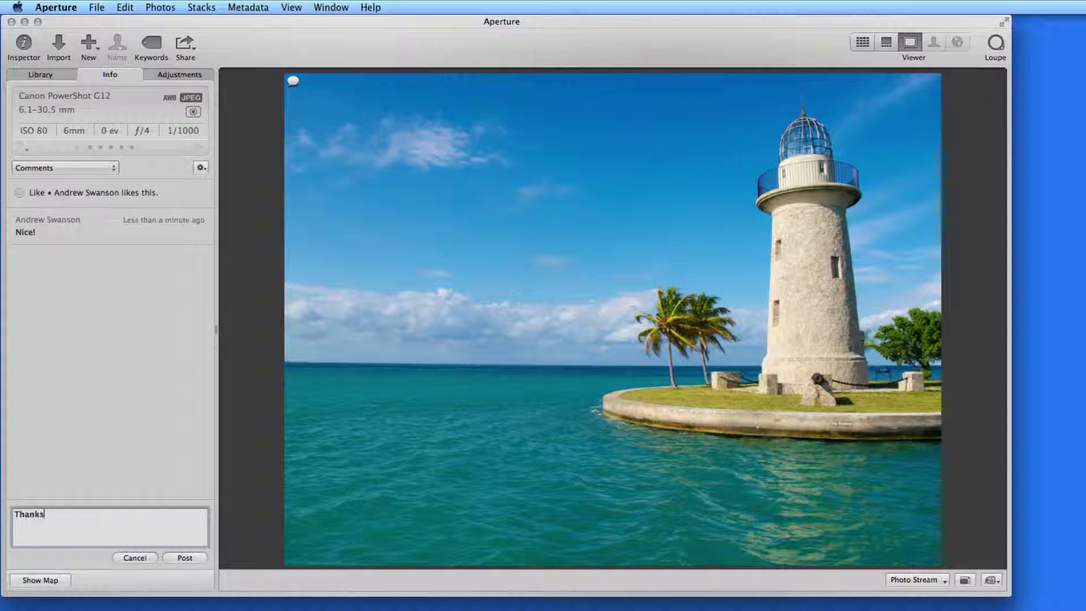
pyautogui.write('!')
pyautogui.press('Return')
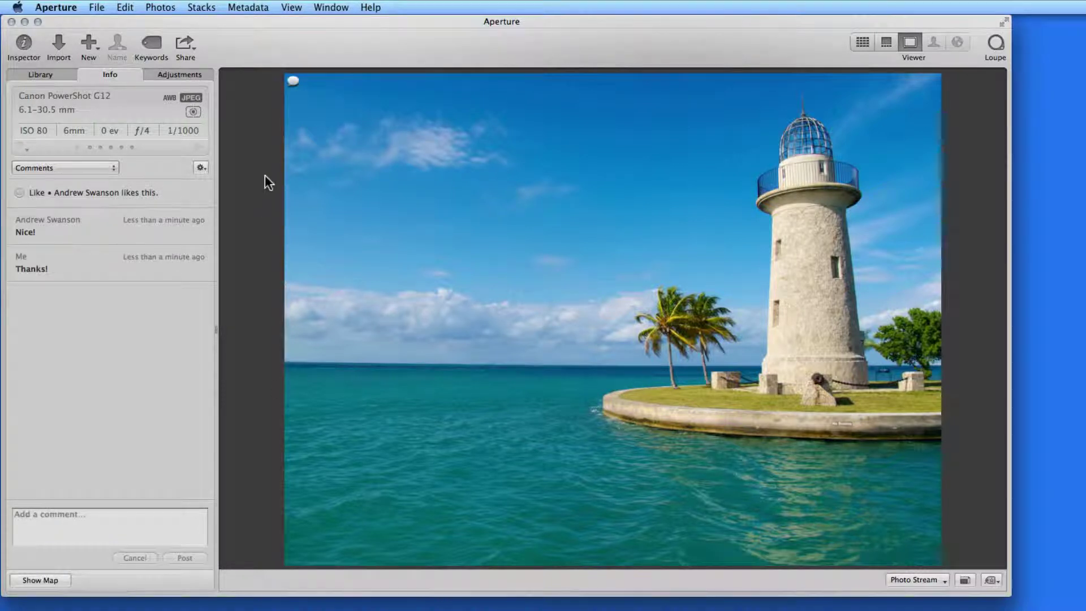
# - Return to the Photo Stream overview and bring up the Best of 2011 stream's context menu
pyautogui.press('v')
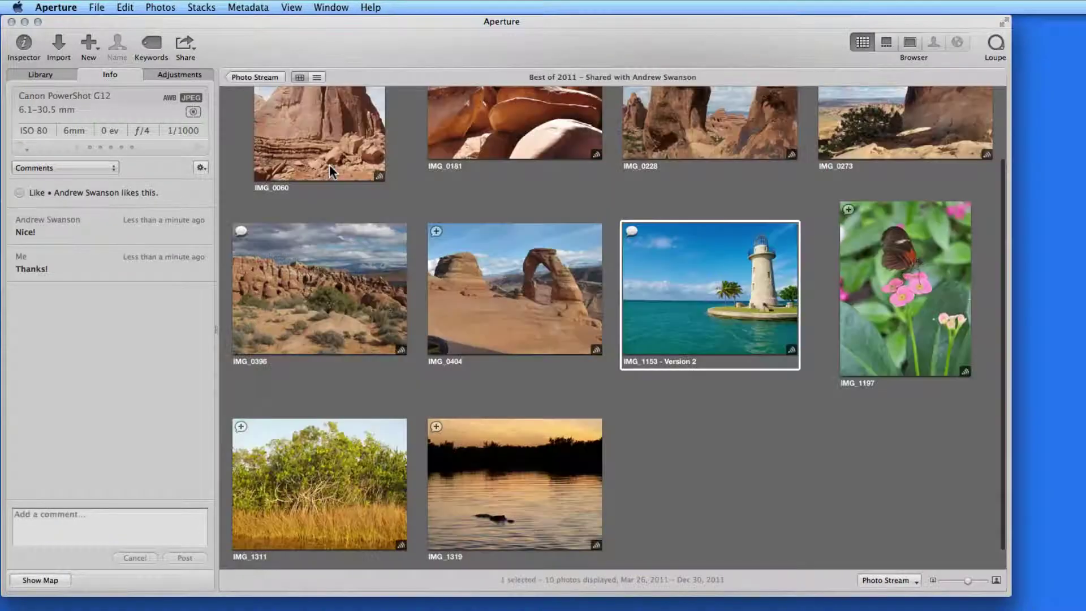
pyautogui.scroll(3, 436, 208)
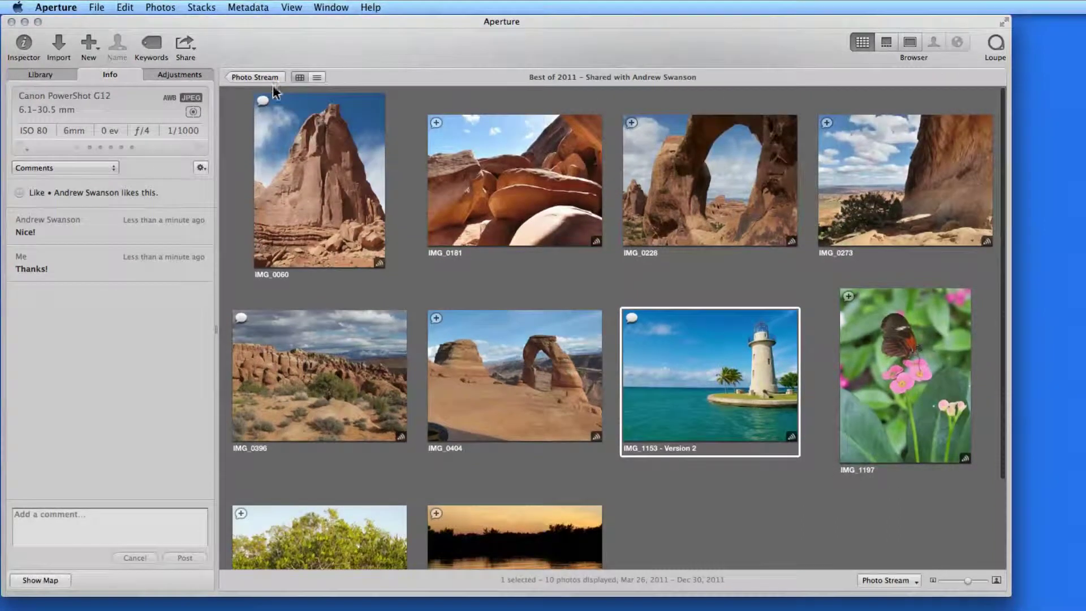
pyautogui.click(263, 78)
pyautogui.rightClick(450, 162)
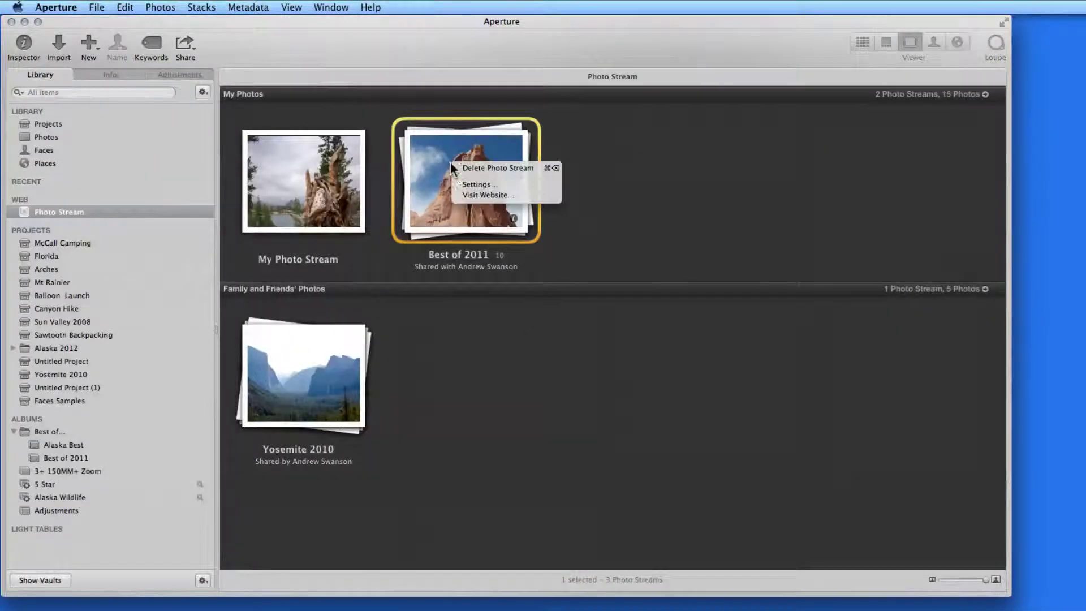
# - Open the Best of 2011 stream's public iCloud.com web page in Safari
pyautogui.click(520, 195)
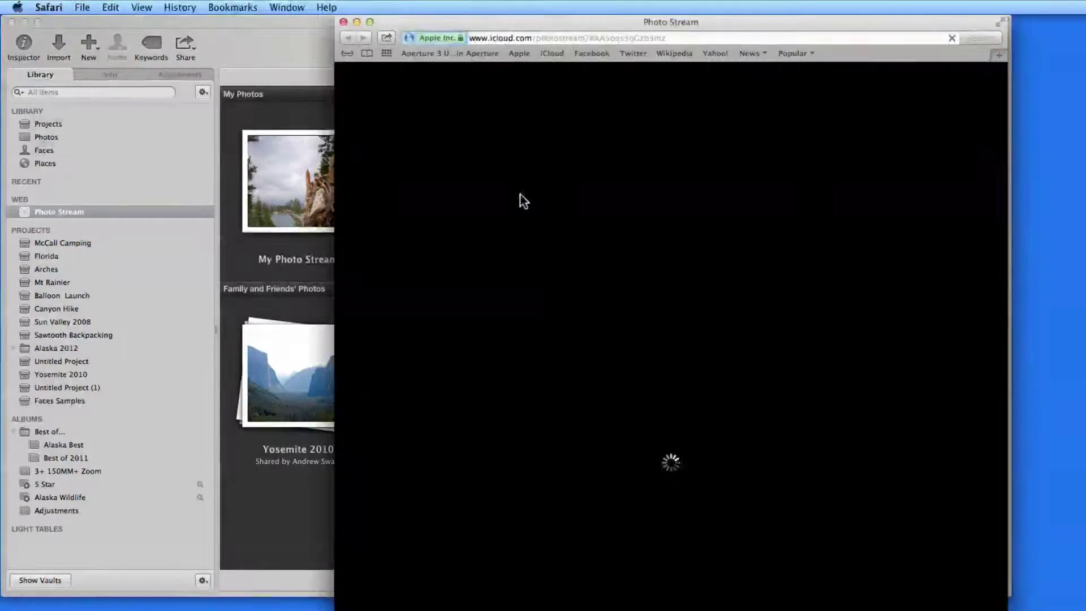
pyautogui.moveTo(423, 18); pyautogui.dragTo(323, 6)
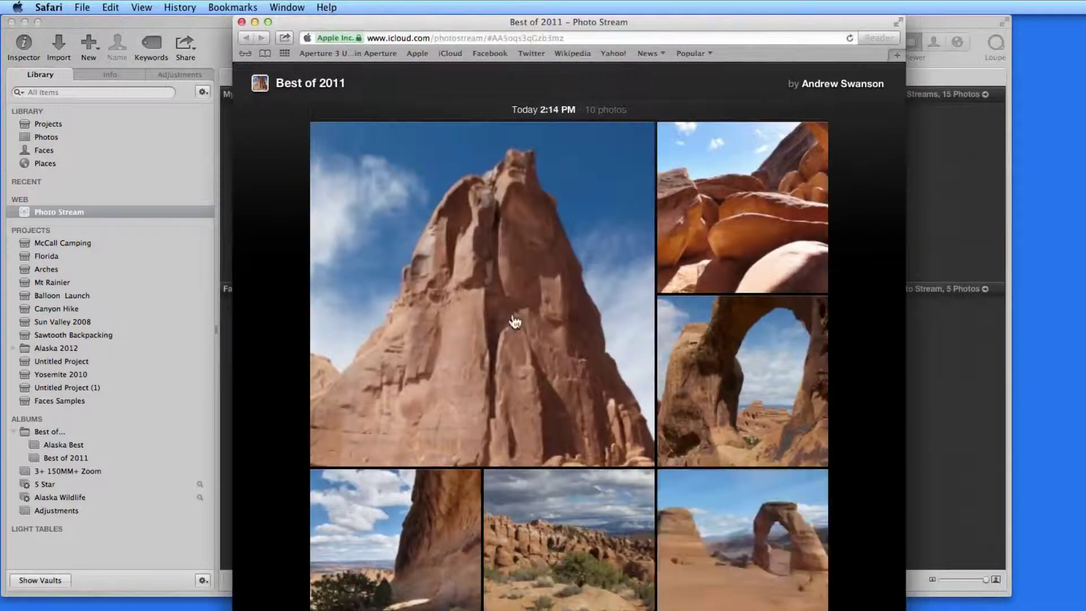
pyautogui.scroll(-5, 515, 322)
pyautogui.scroll(6, 514, 322)
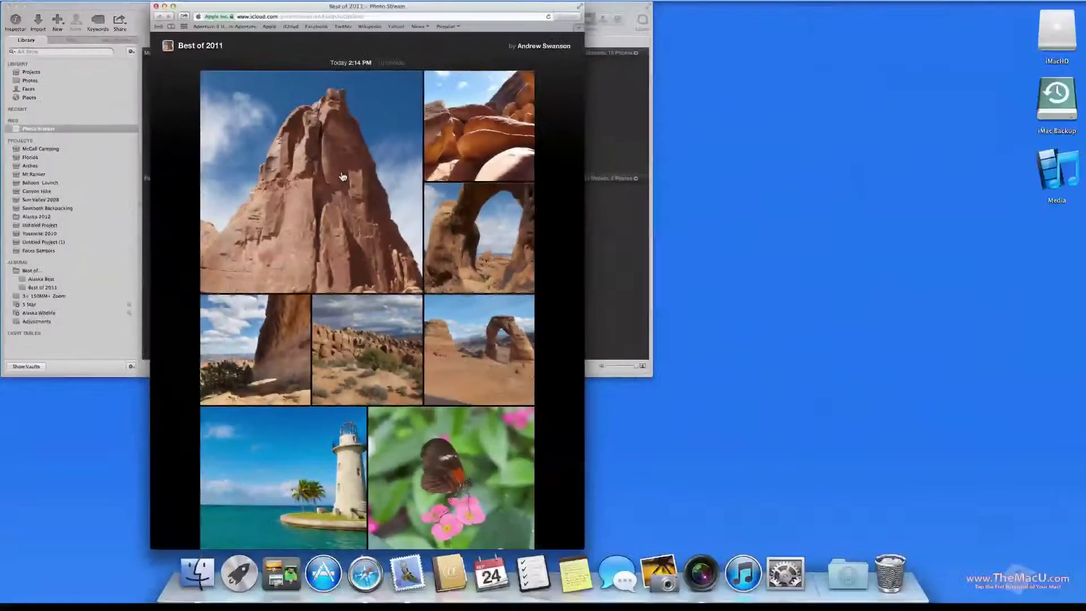
# - Enlarge the rock tower photo in the viewer and advance two photos
pyautogui.click(343, 176)
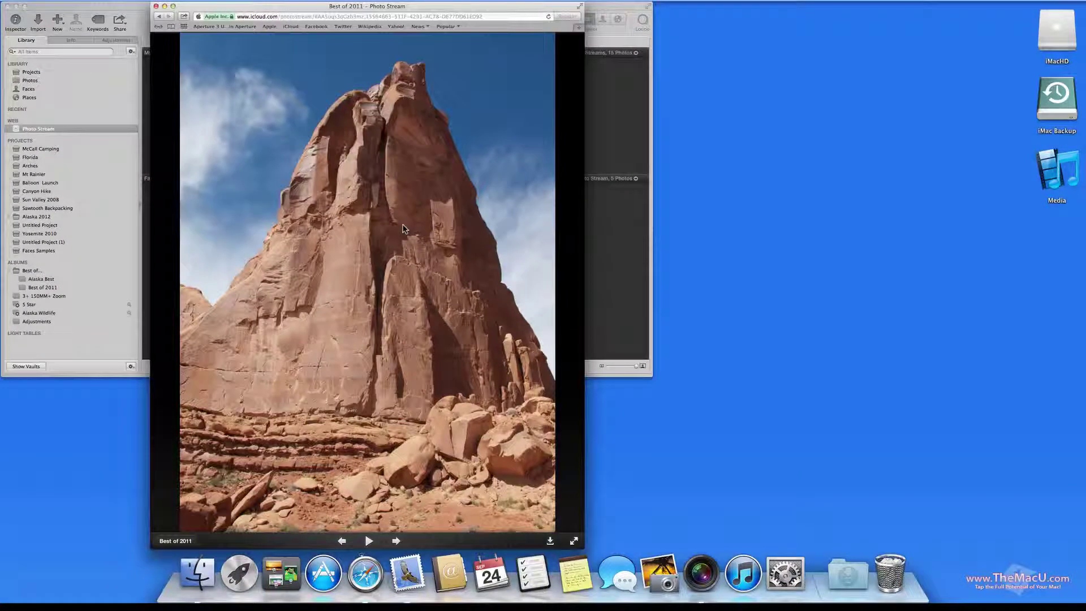
pyautogui.click(396, 540)
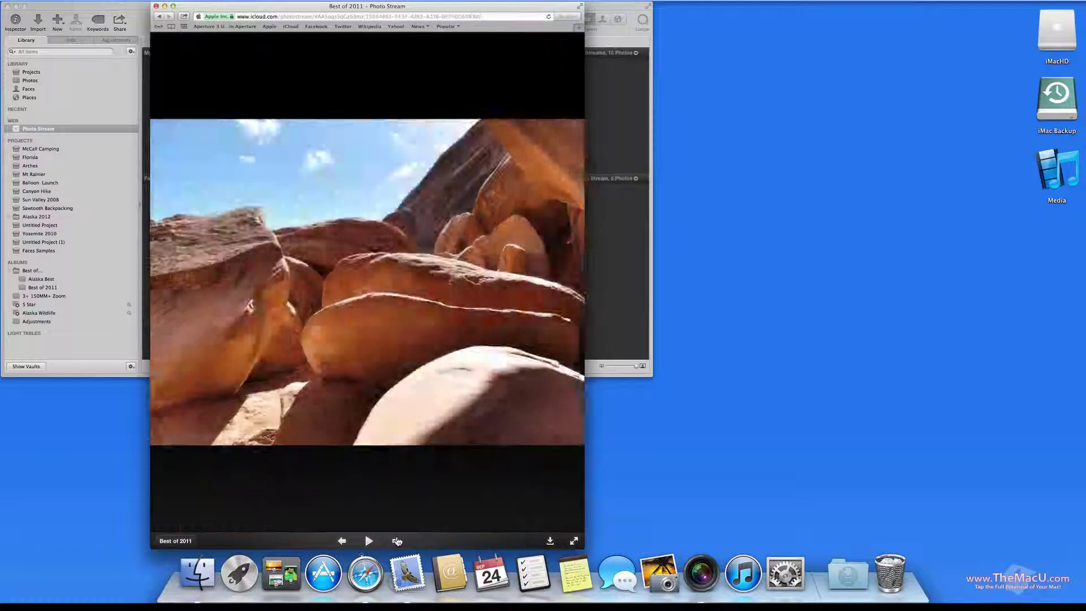
pyautogui.click(397, 541)
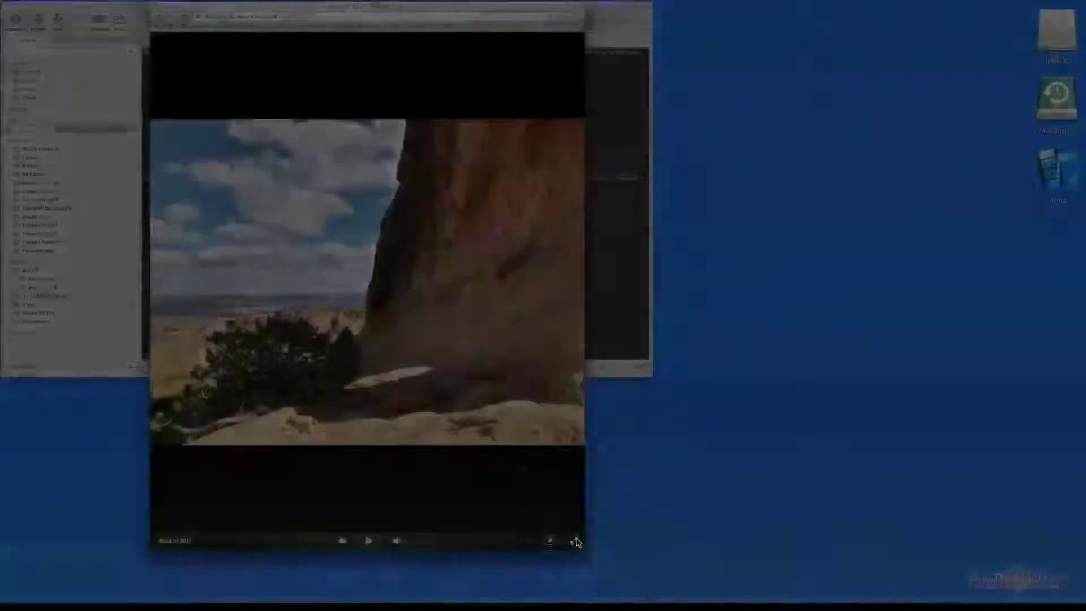
# - Go full screen and step through the photos, cycling back to the rock tower photo
pyautogui.click(576, 539)
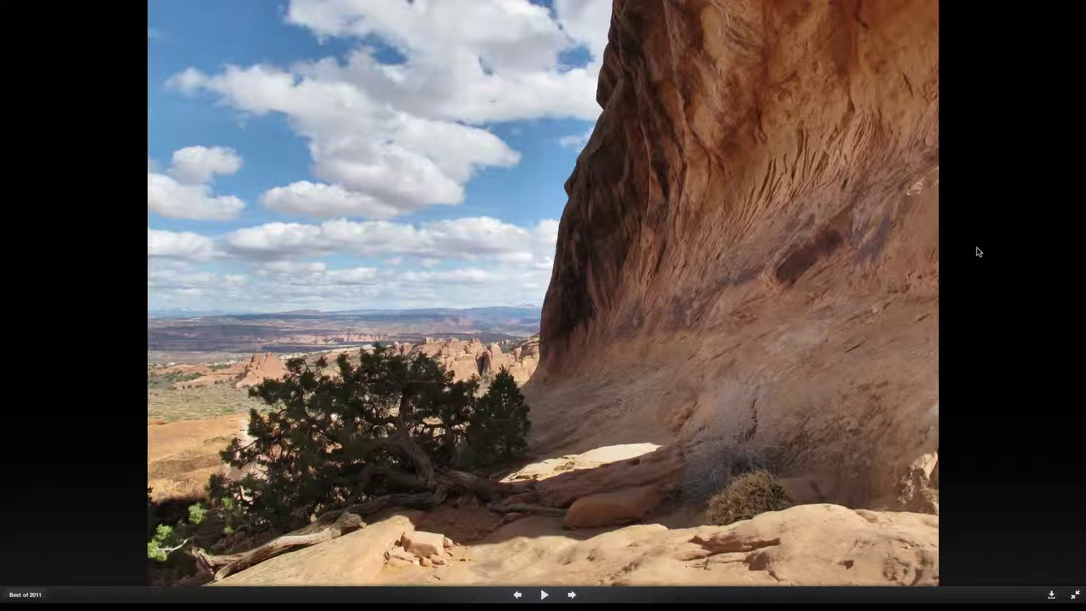
pyautogui.press('Right')
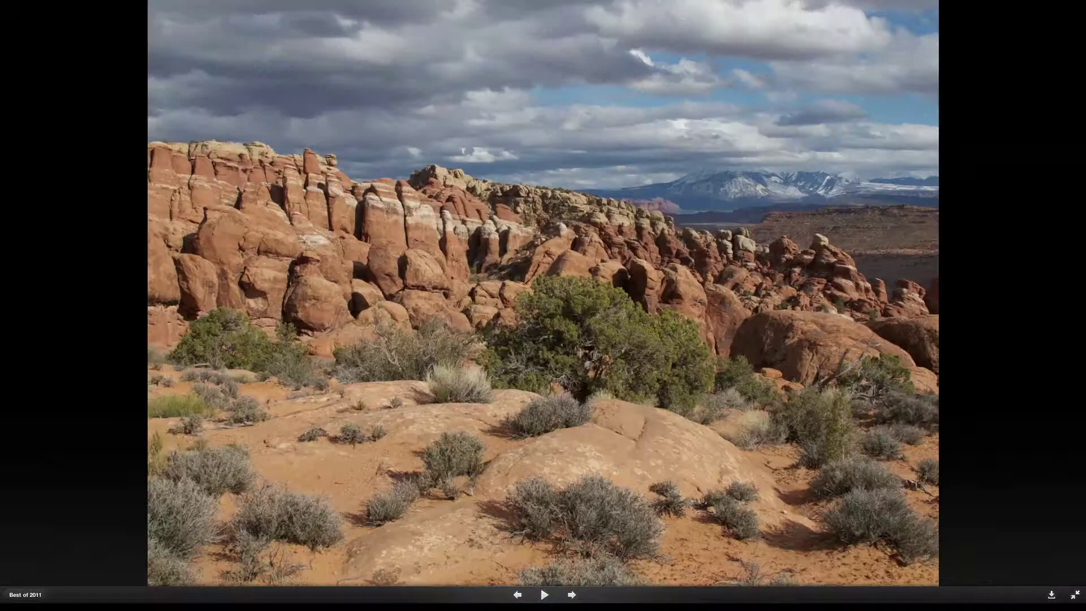
pyautogui.press('Right')
pyautogui.press('Right')
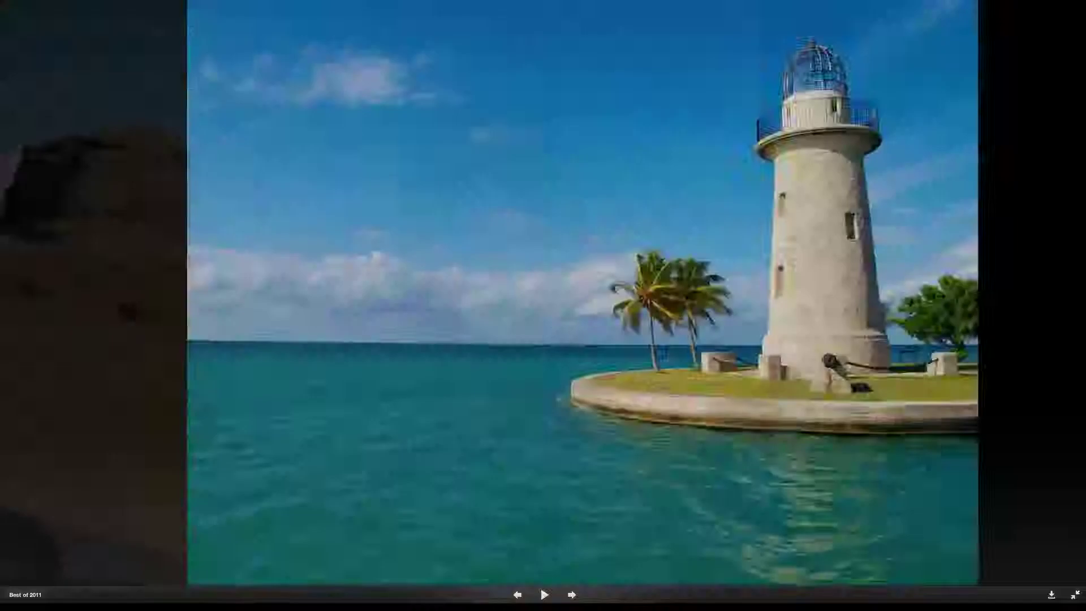
pyautogui.press('Right')
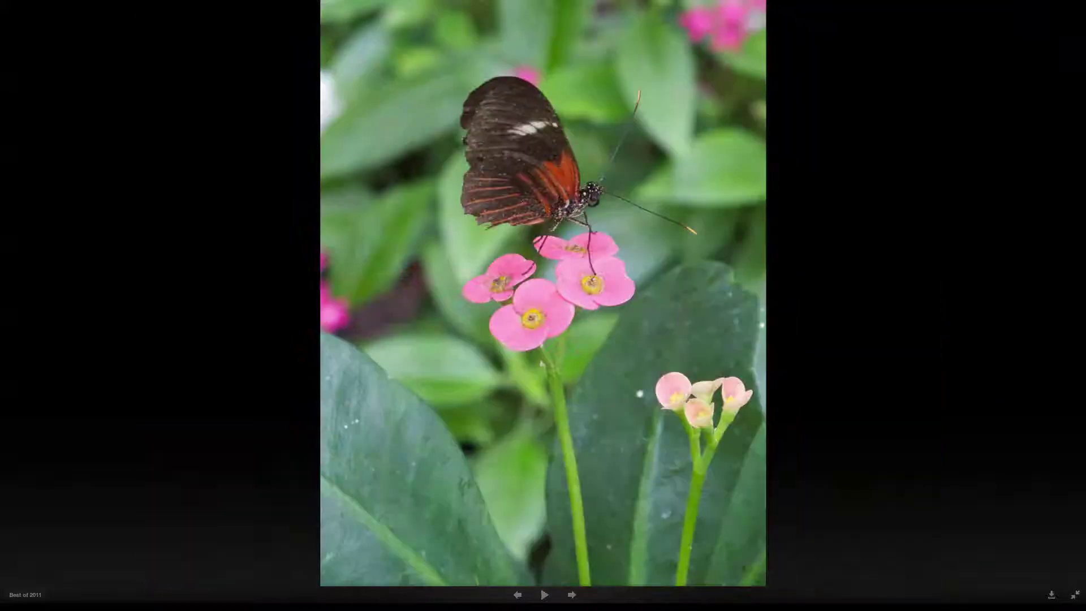
pyautogui.press('Right')
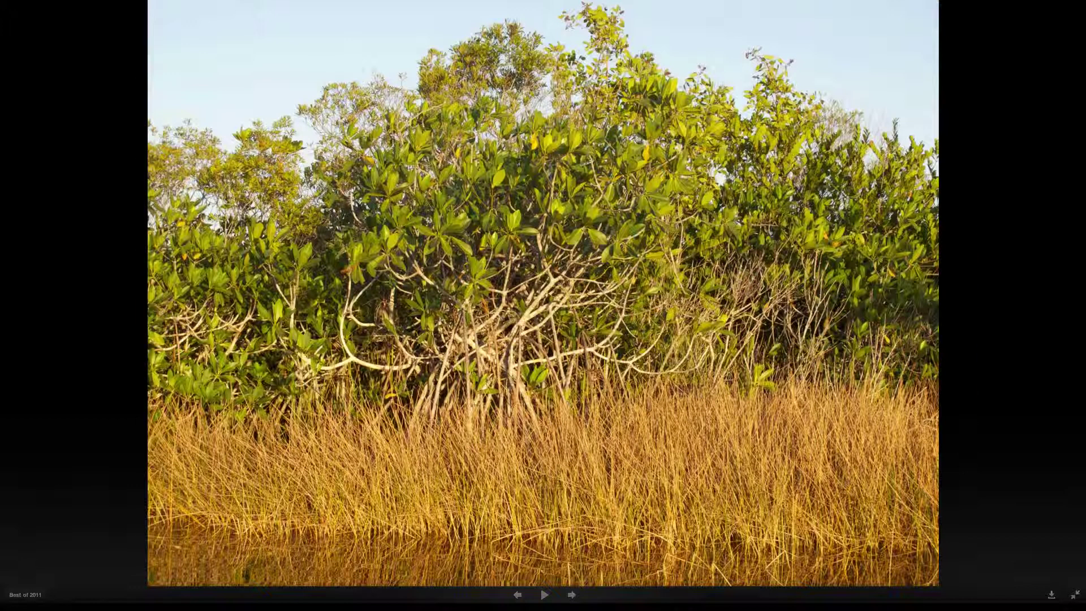
pyautogui.press('Right')
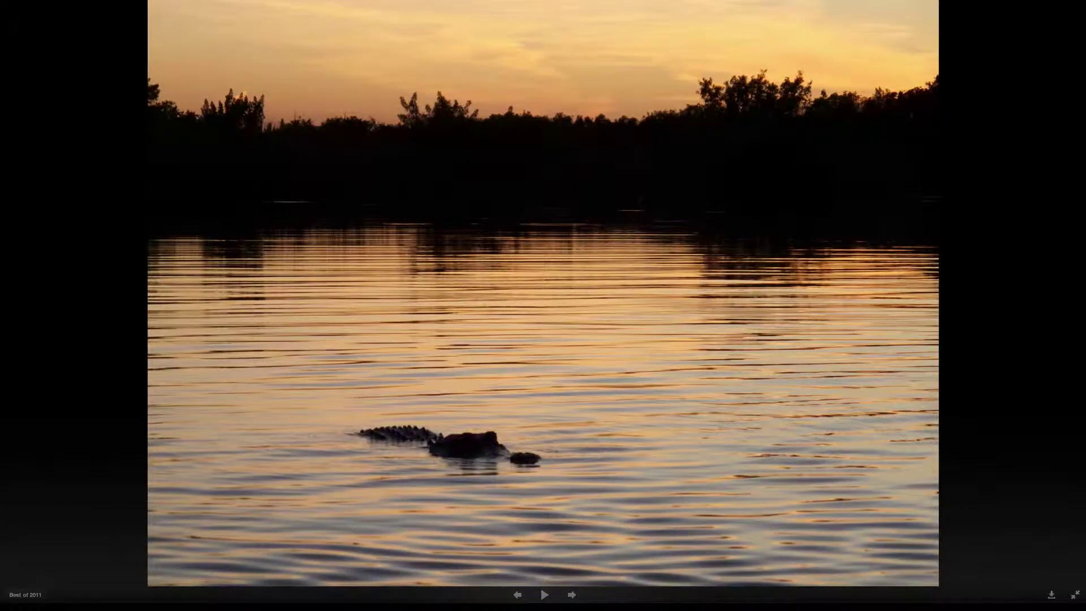
pyautogui.press('Right')
pyautogui.press('Right')
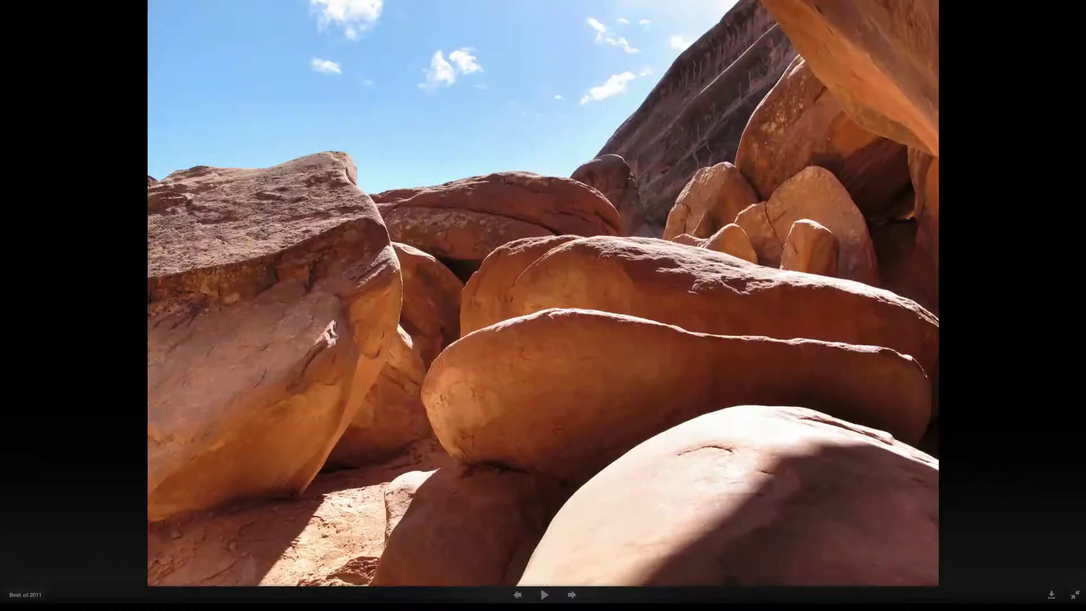
pyautogui.press('Left')
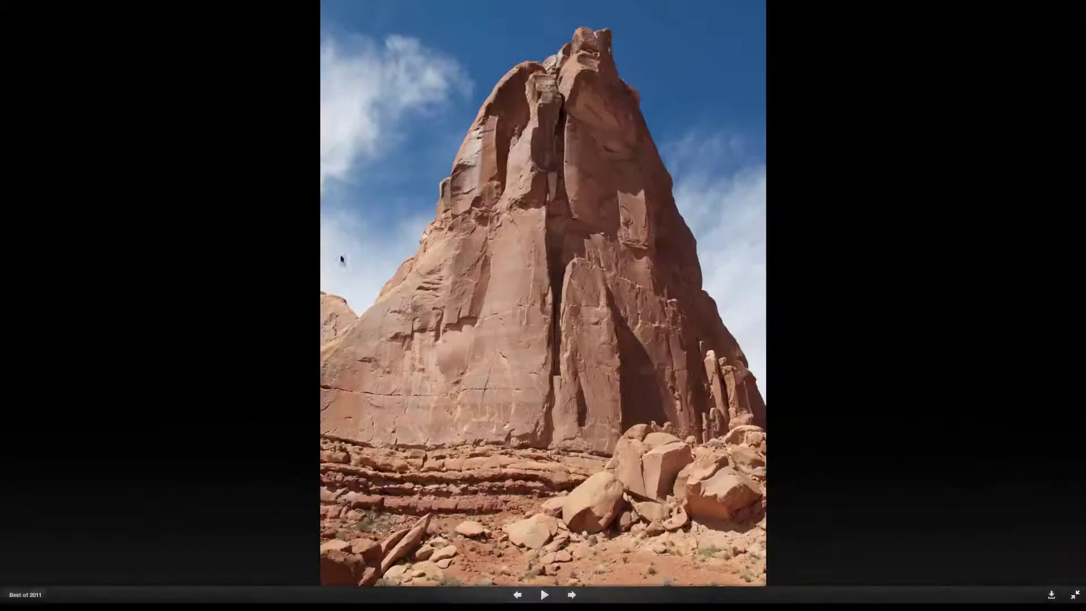
# - Exit full screen to the gallery grid and select its entire web address
pyautogui.click(19, 595)
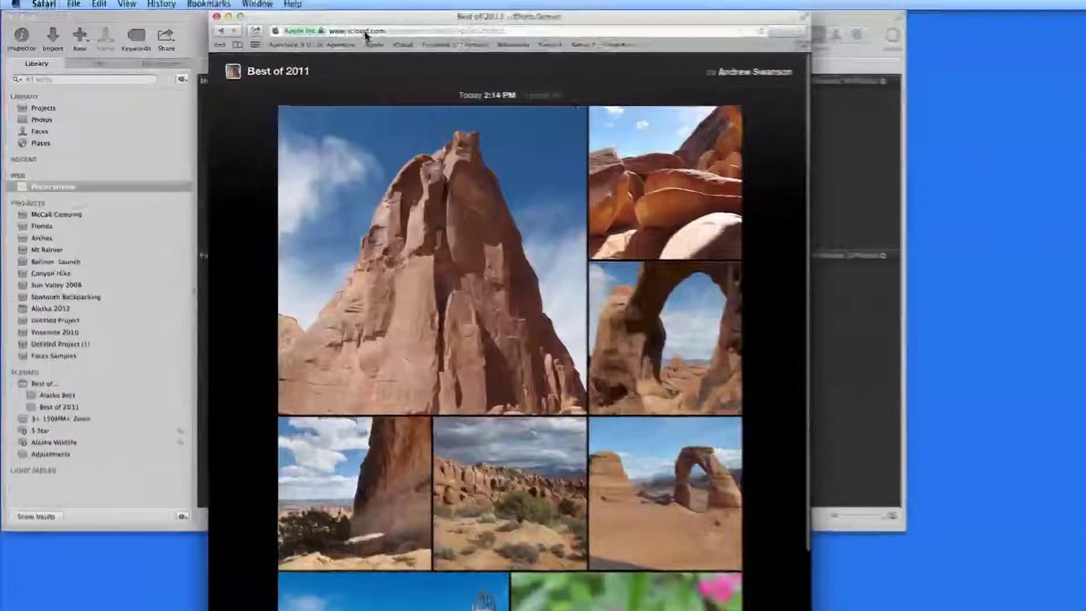
pyautogui.click(280, 18)
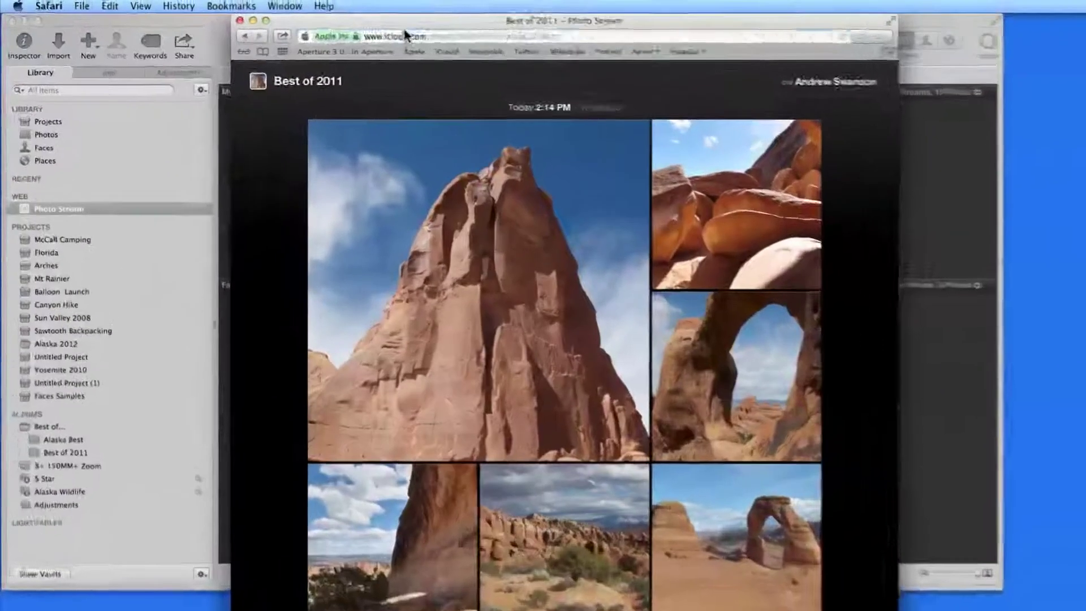
pyautogui.tripleClick(444, 39)
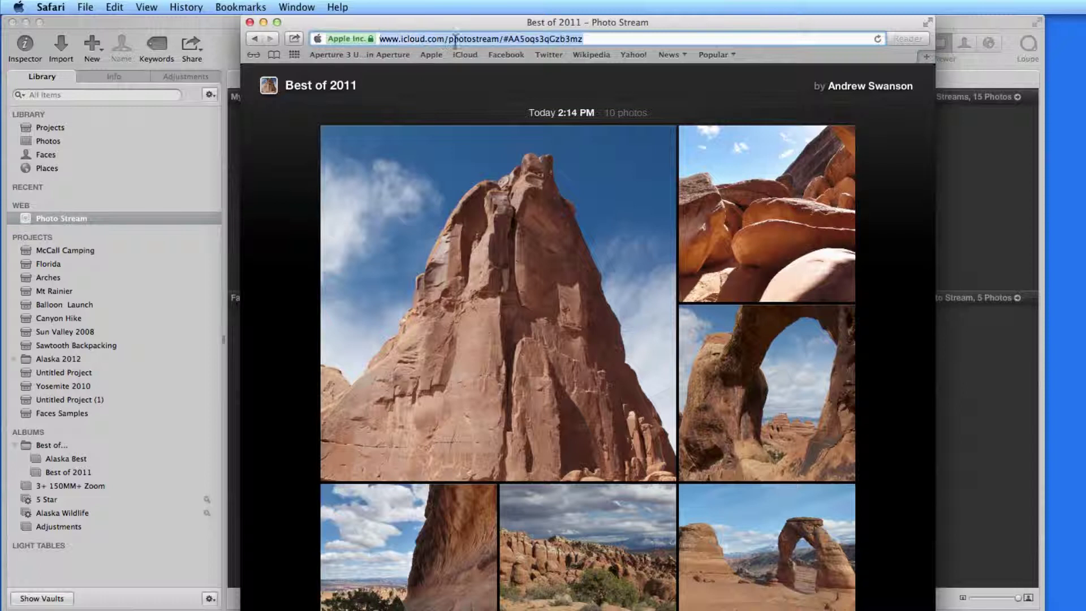